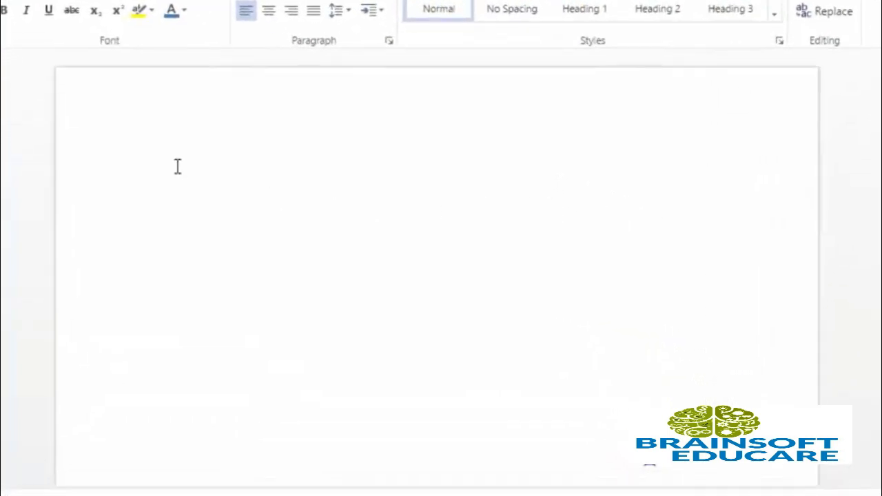
Write "I love my india, India is very large country. I has given many great personalities." at the start of the blank page
click(202, 166)
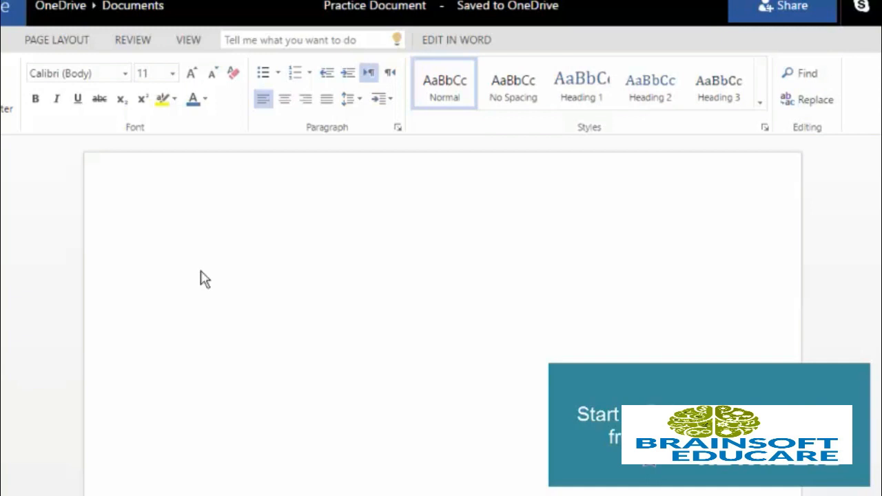
text(lo)
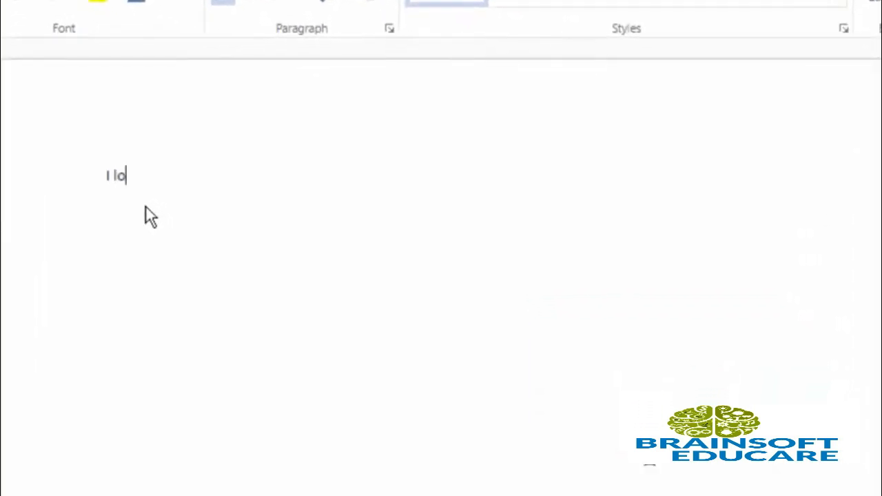
text(ve my indi)
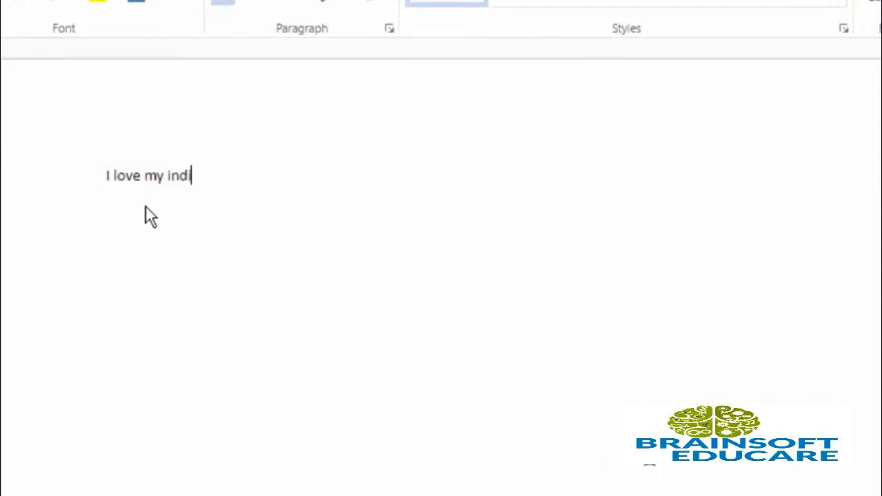
text(a, Indi)
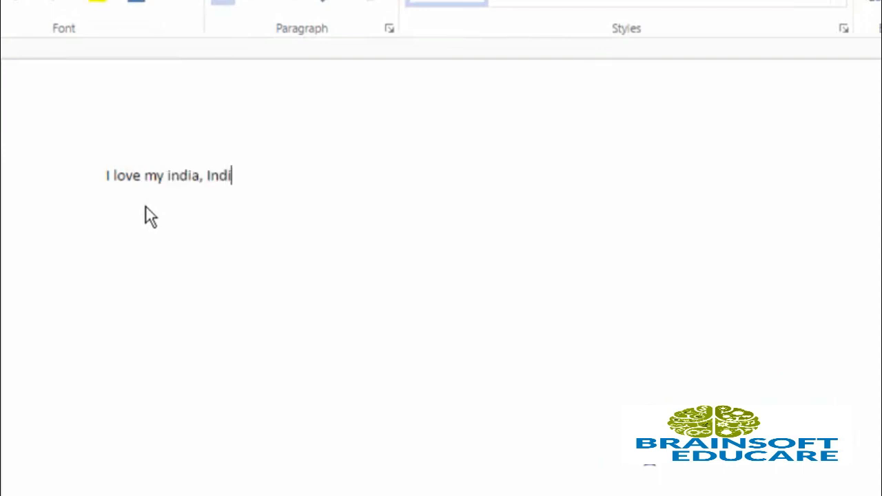
text(a is be)
key(BackSpace)
key(BackSpace)
text(very large )
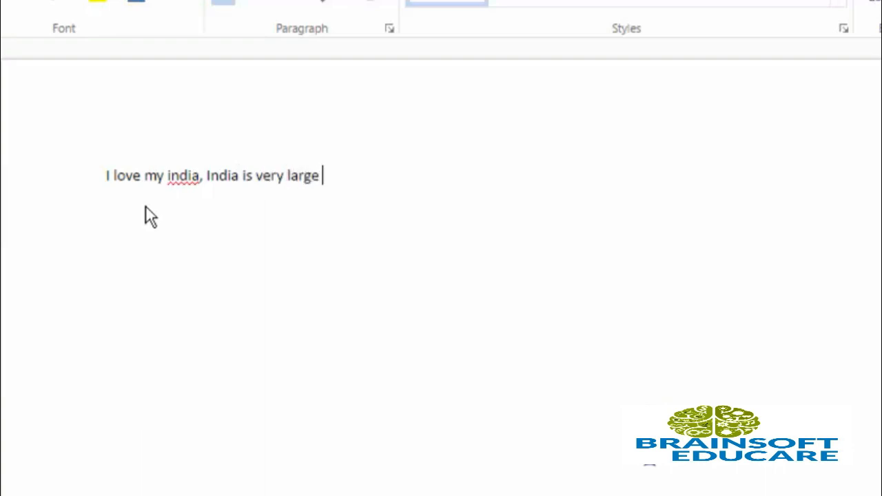
text(country)
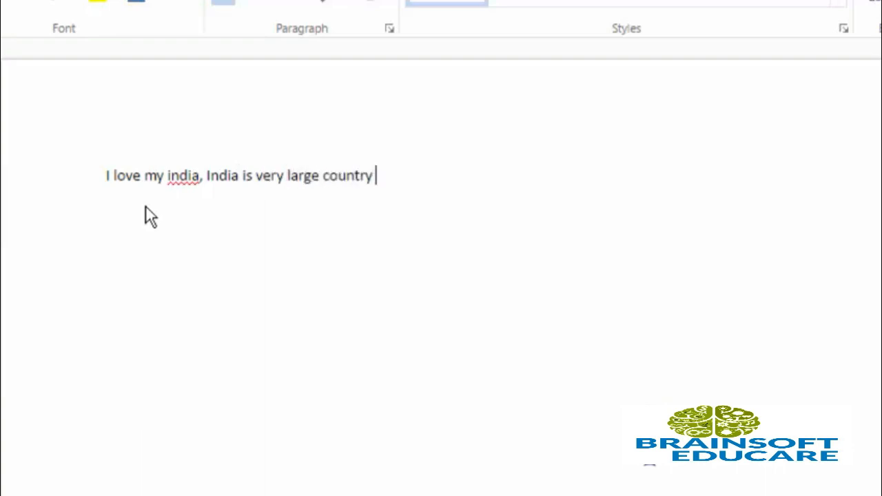
text(. I has given man)
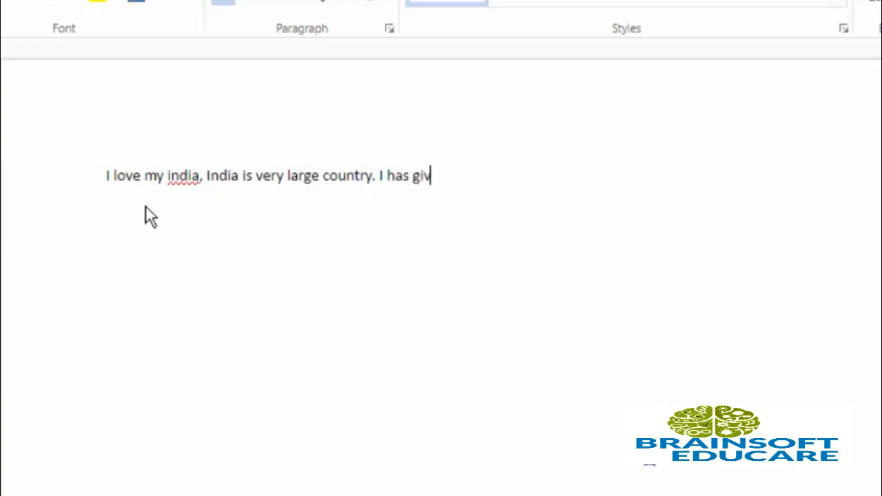
text(y great personalities.)
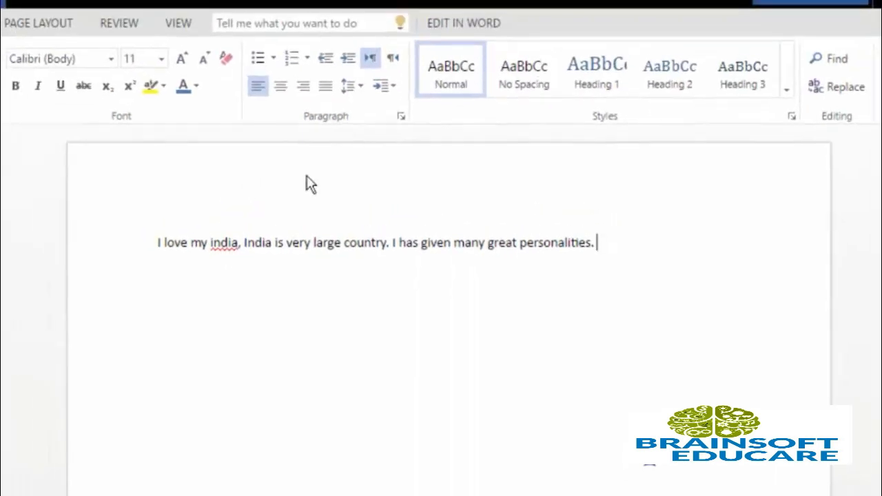
Enlarge the font of the whole sentence to 16, 18 and finally 20
drag(626, 241, 104, 250)
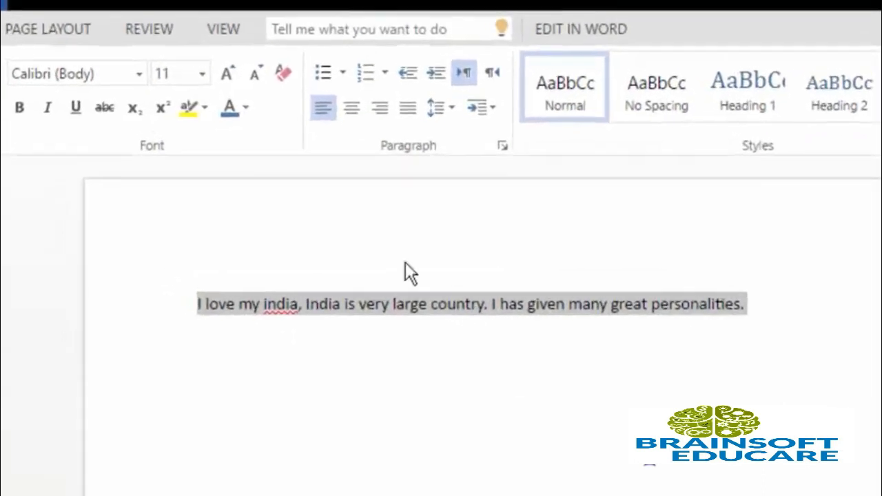
click(202, 74)
click(229, 154)
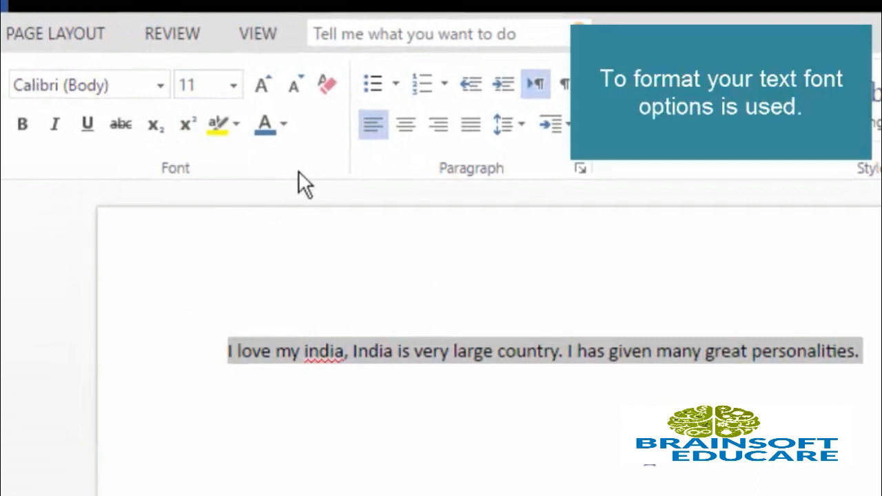
click(235, 89)
click(203, 219)
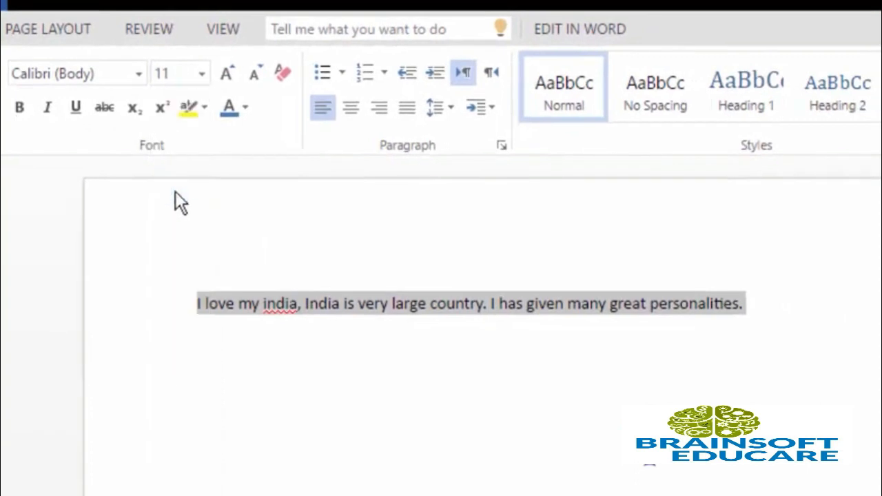
click(202, 74)
click(181, 281)
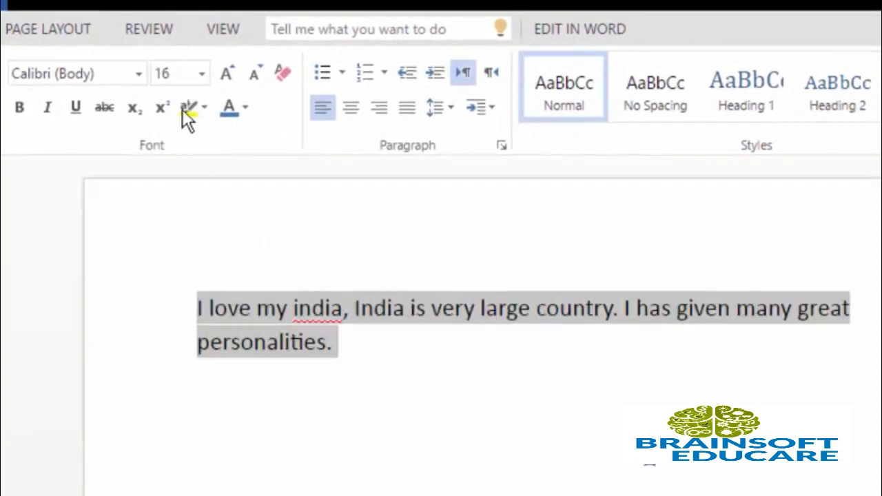
click(200, 83)
click(176, 305)
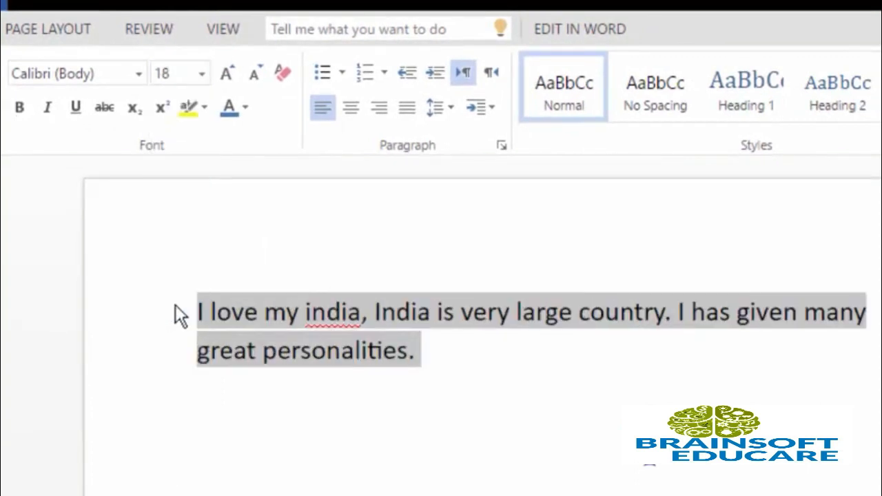
click(196, 81)
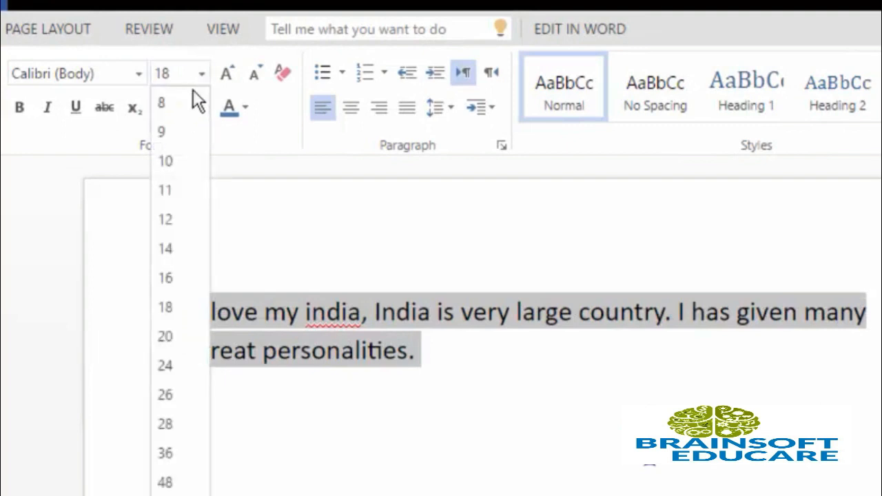
click(173, 338)
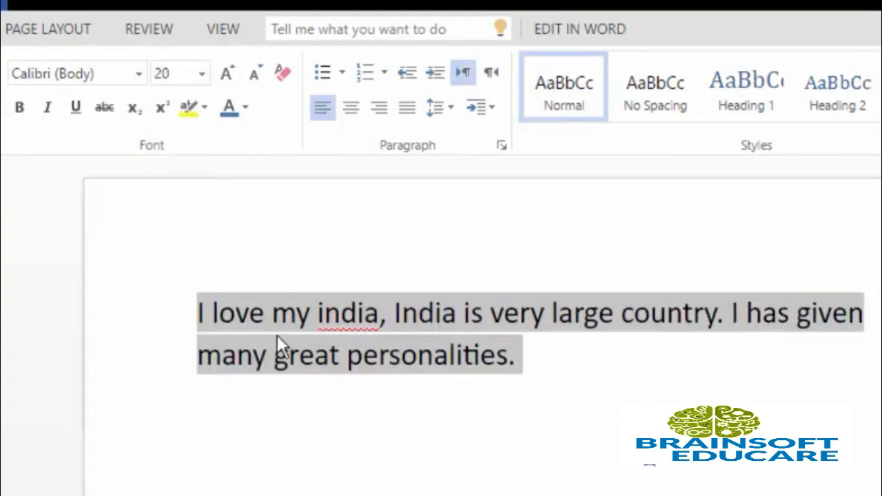
Reselect the whole sentence and alternately shrink and grow its font size one increment at a time, ending at 20
click(490, 353)
drag(522, 360, 154, 315)
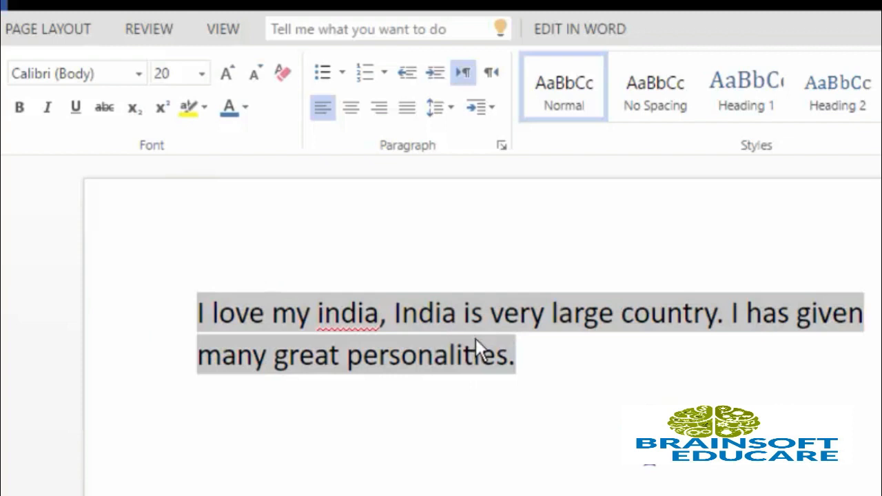
drag(537, 362, 191, 319)
click(551, 390)
drag(565, 362, 434, 355)
drag(283, 324, 96, 297)
key(ctrl+shift+less)
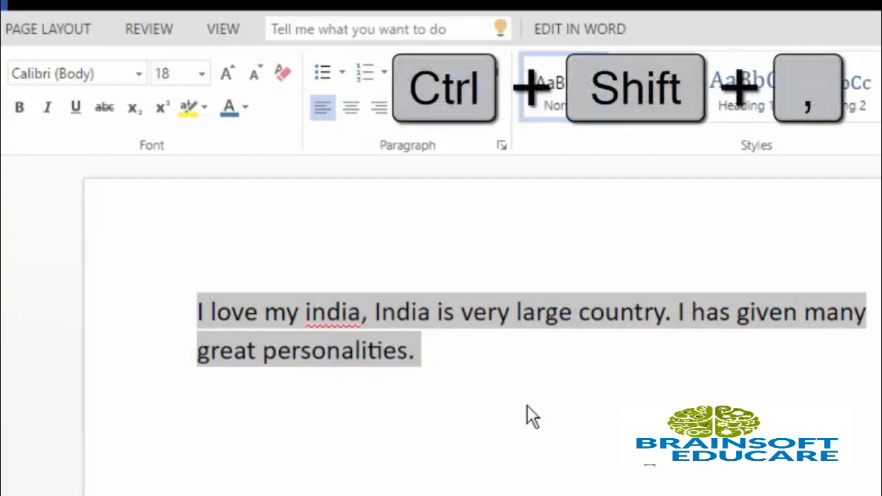
key(ctrl+shift+comma)
key(ctrl+shift+period)
key(ctrl+shift+comma)
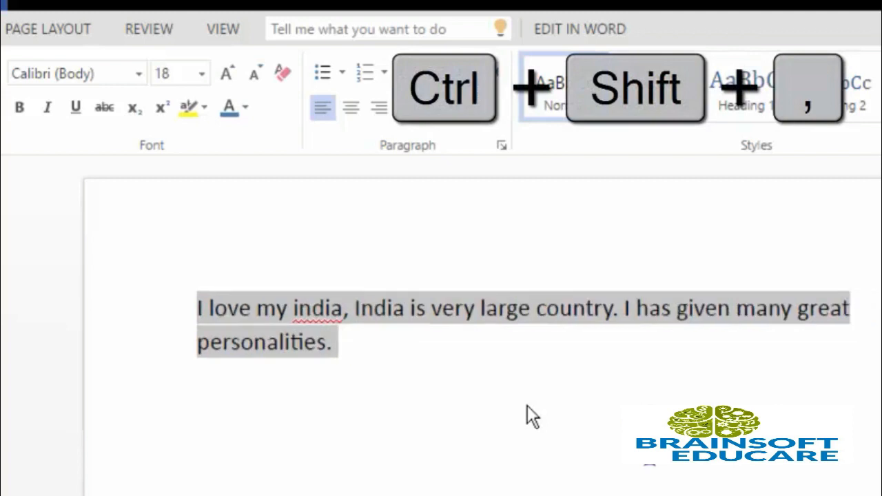
key(ctrl+shift+period)
key(ctrl+shift+period)
key(ctrl+shift+comma)
key(ctrl+shift+period)
key(ctrl+shift+comma)
key(ctrl+shift+period)
key(ctrl+shift+period)
key(ctrl+shift+comma)
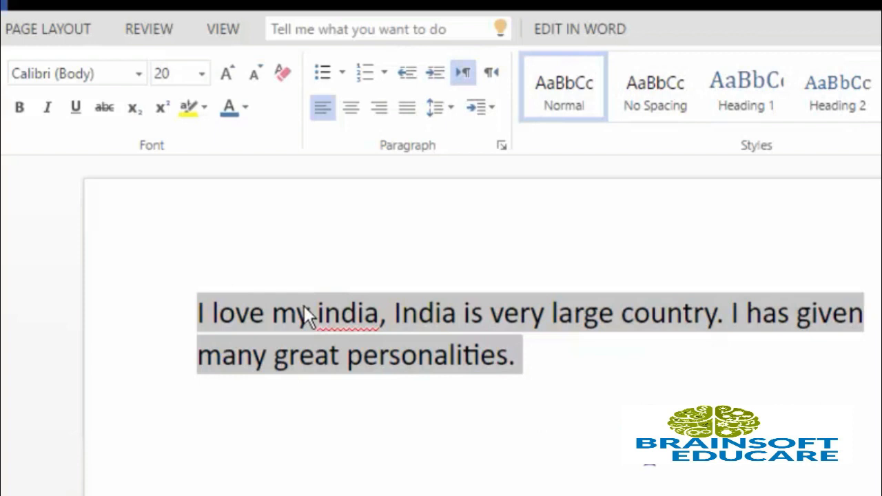
Change the sentence's font to Times New Roman and browse the list of other available fonts, keeping Times New Roman
click(139, 73)
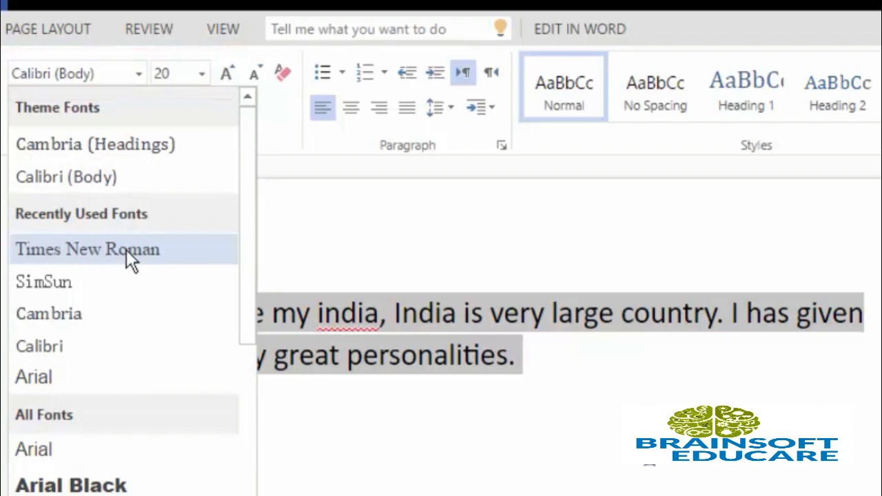
click(126, 250)
click(528, 396)
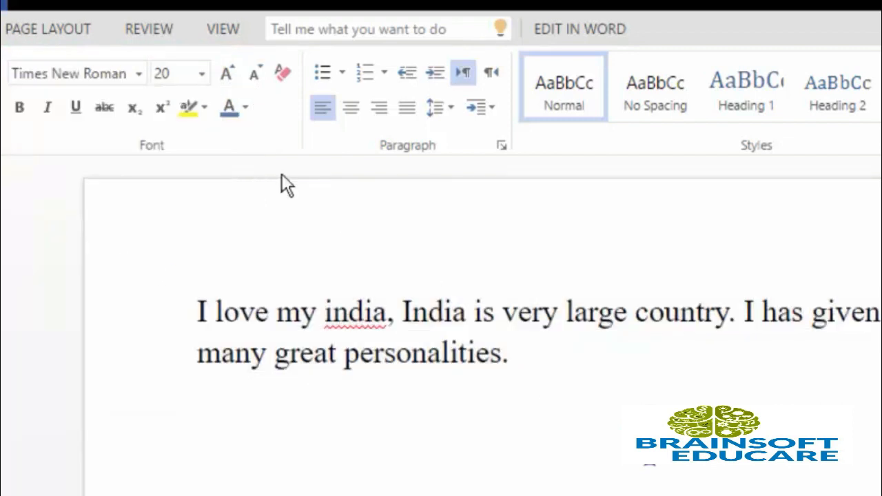
click(139, 74)
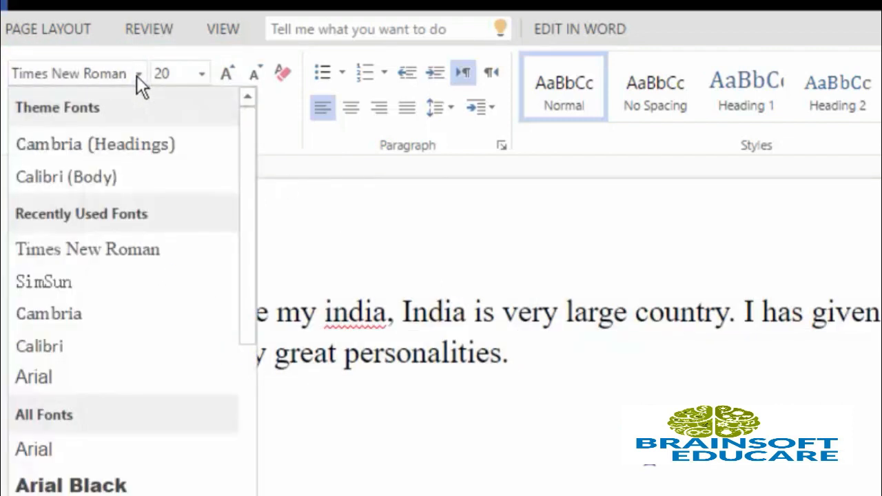
scroll(158, 320, down, 10)
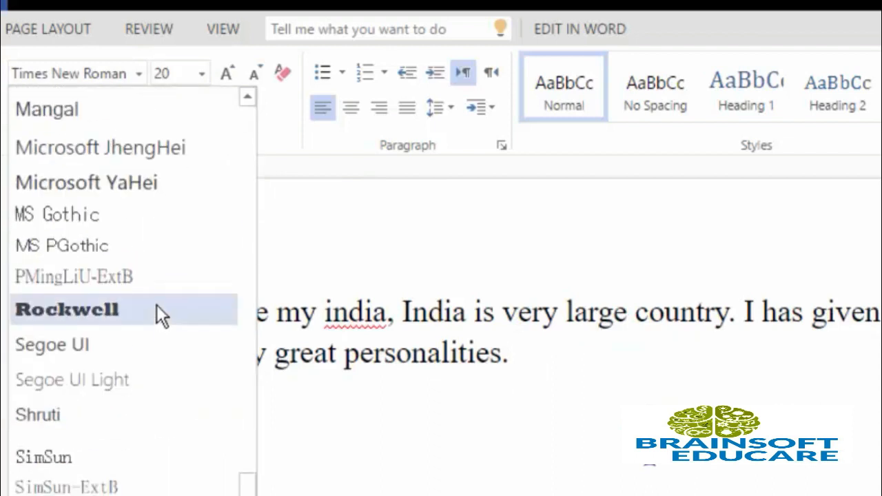
scroll(156, 304, up, 10)
click(122, 261)
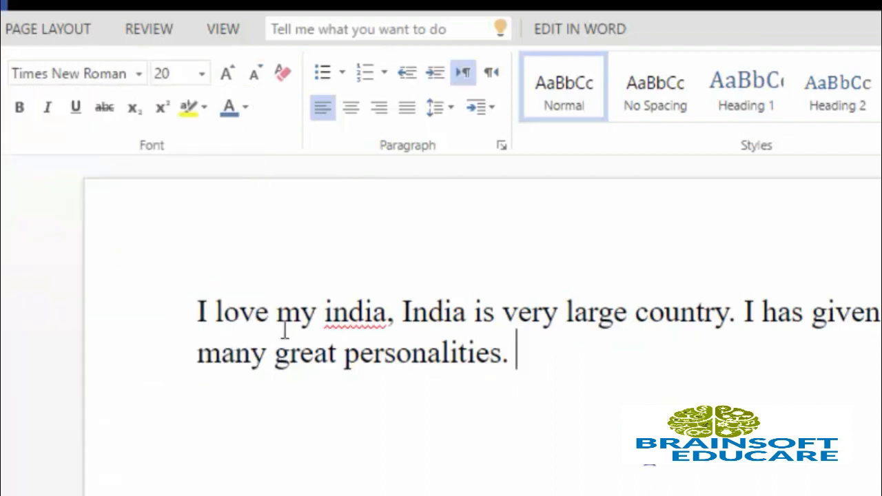
Format the whole sentence as bold, italic and underlined, dismissing the pop-up notification
drag(554, 357, 154, 279)
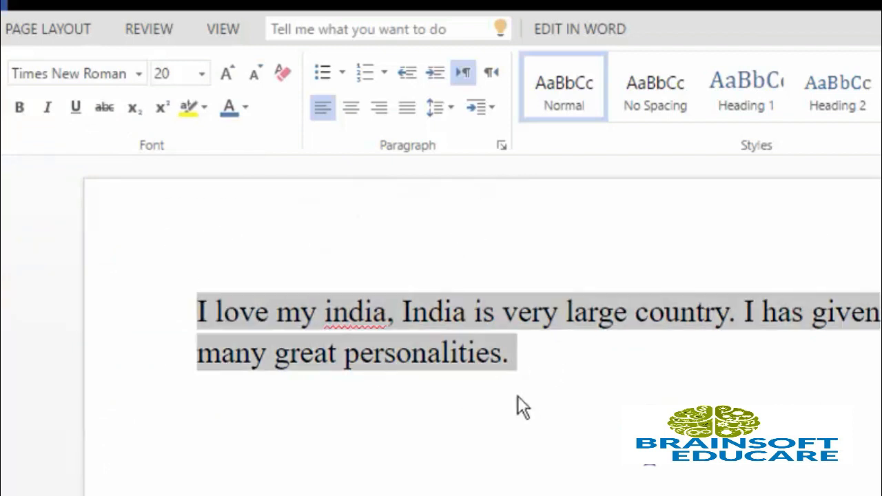
click(533, 356)
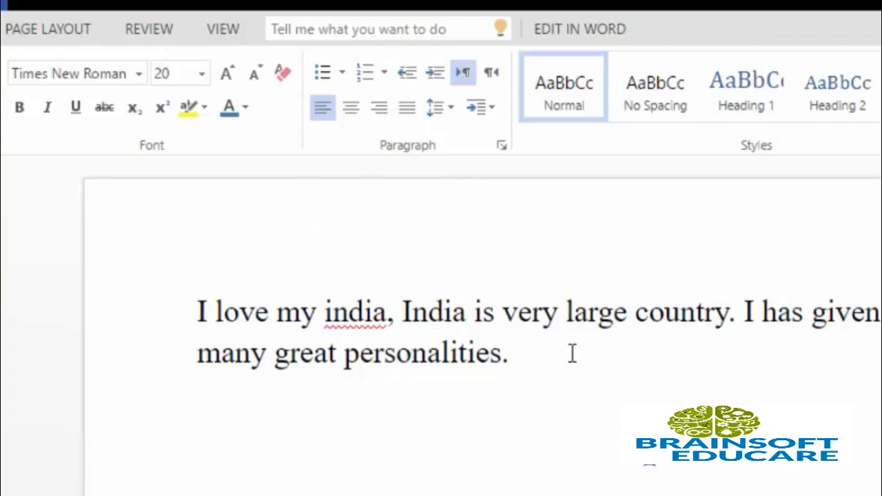
drag(558, 351, 491, 354)
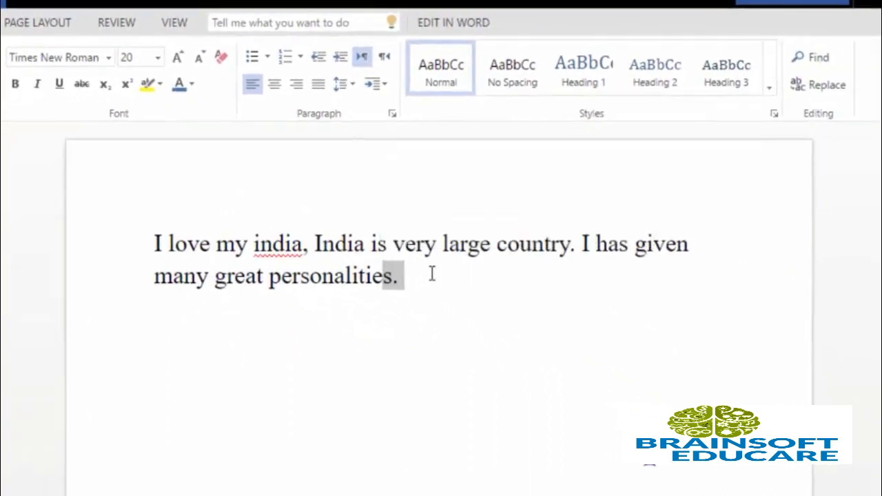
drag(435, 273, 131, 244)
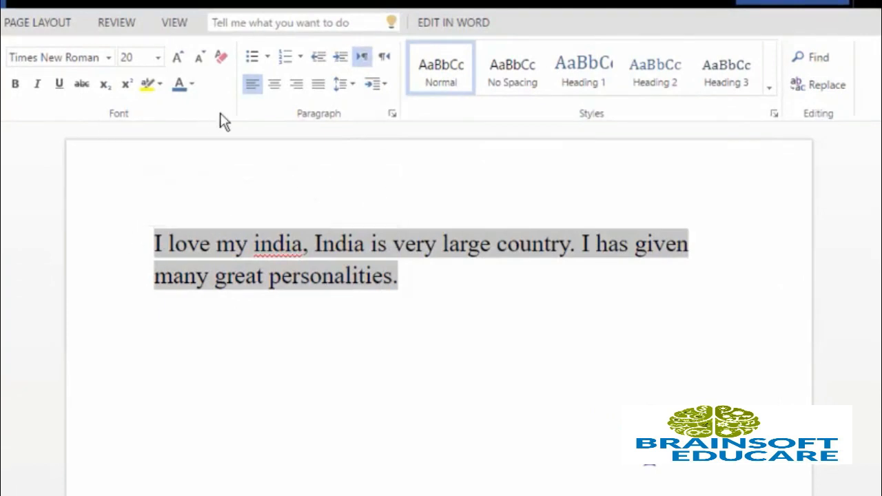
click(16, 87)
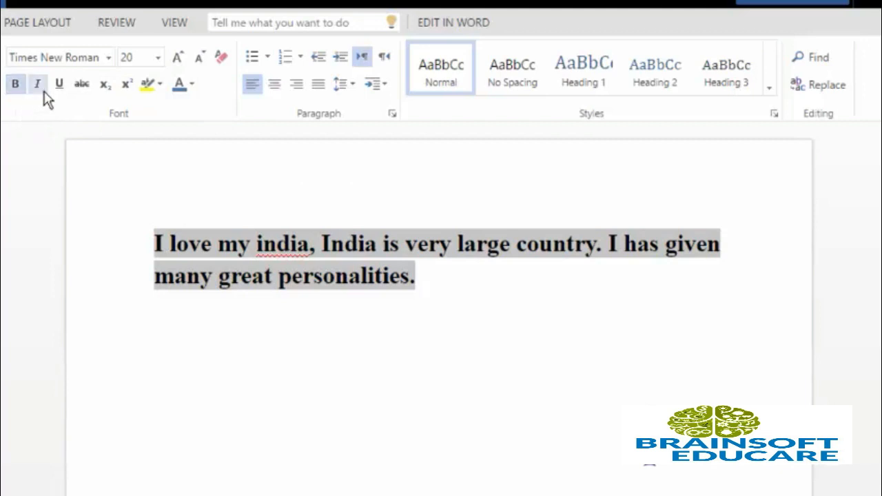
click(38, 84)
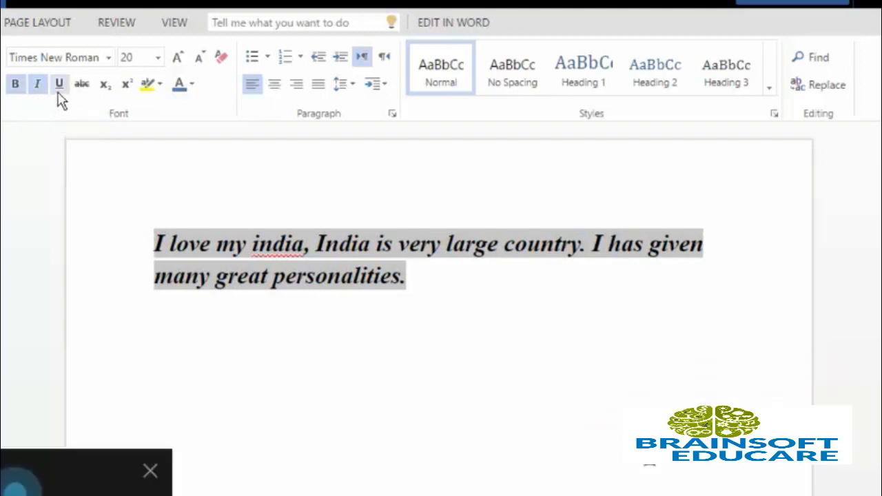
click(149, 470)
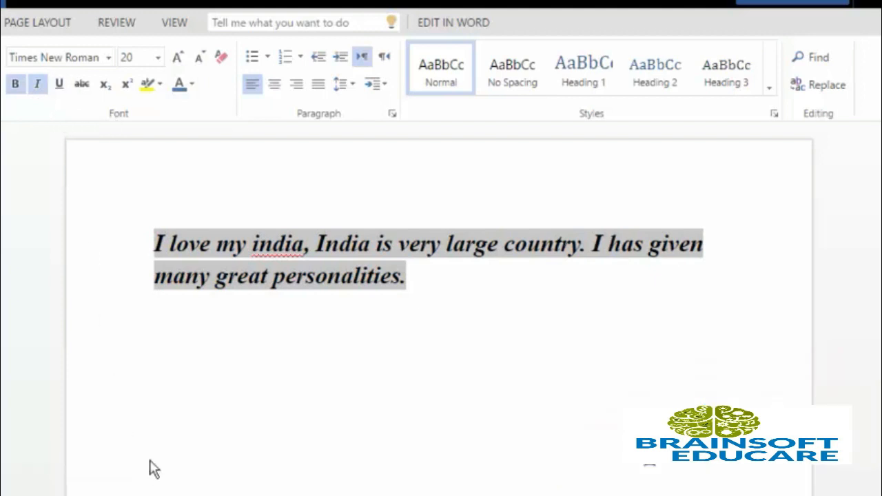
click(60, 84)
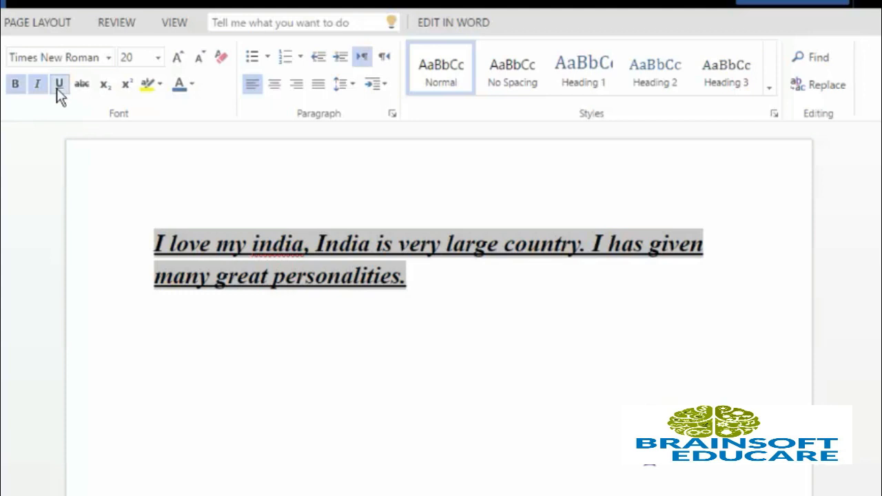
Remove the underline, italic and bold formatting from the whole sentence
click(59, 84)
click(36, 84)
click(16, 85)
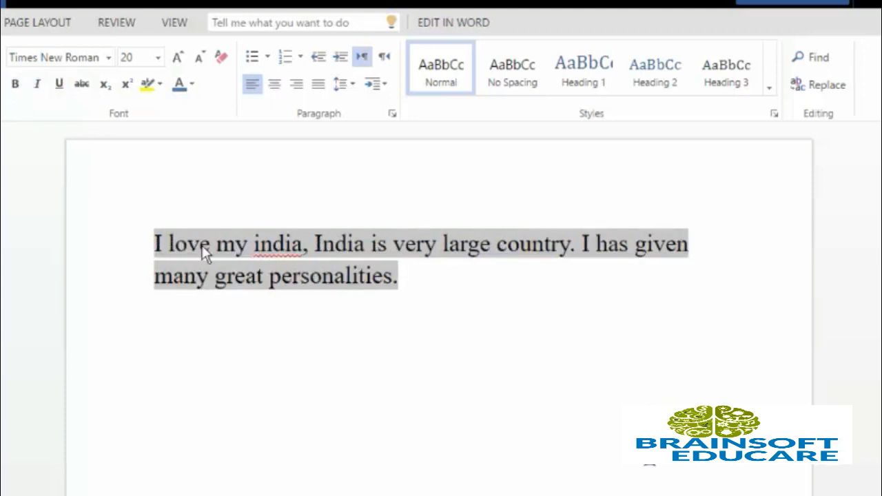